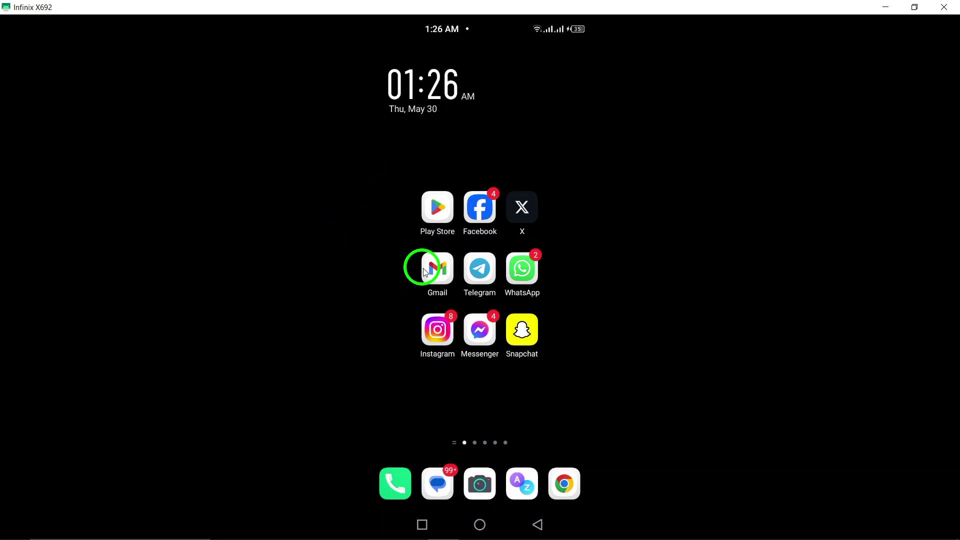
Step: Launch Gmail from its home screen icon
click(437, 270)
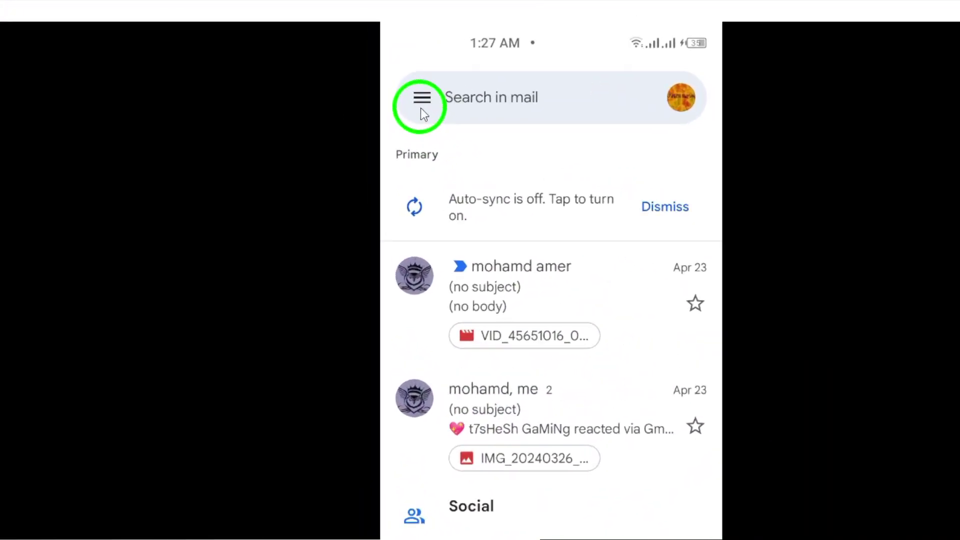
Step: Open the navigation drawer and scroll to its bottom to reach Help & feedback
click(392, 73)
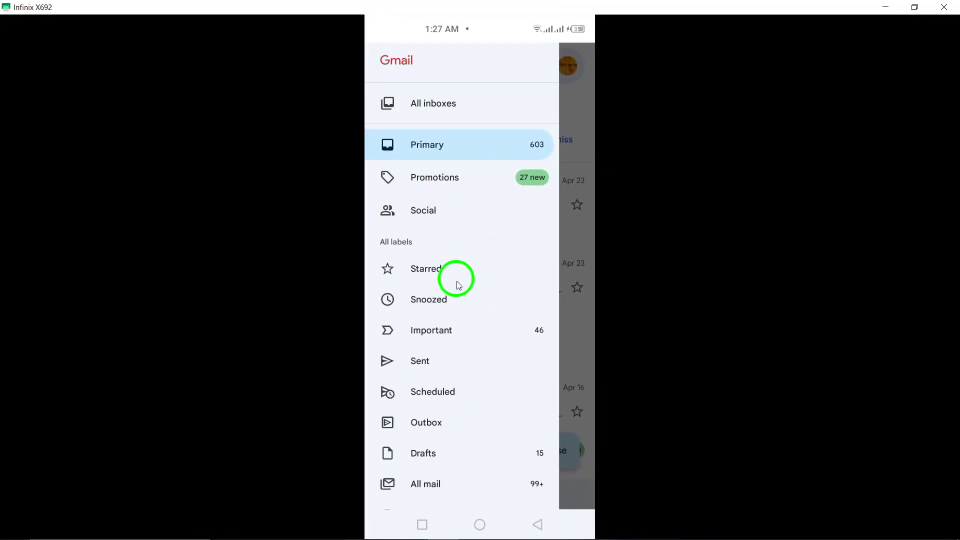
drag(454, 345, 456, 113)
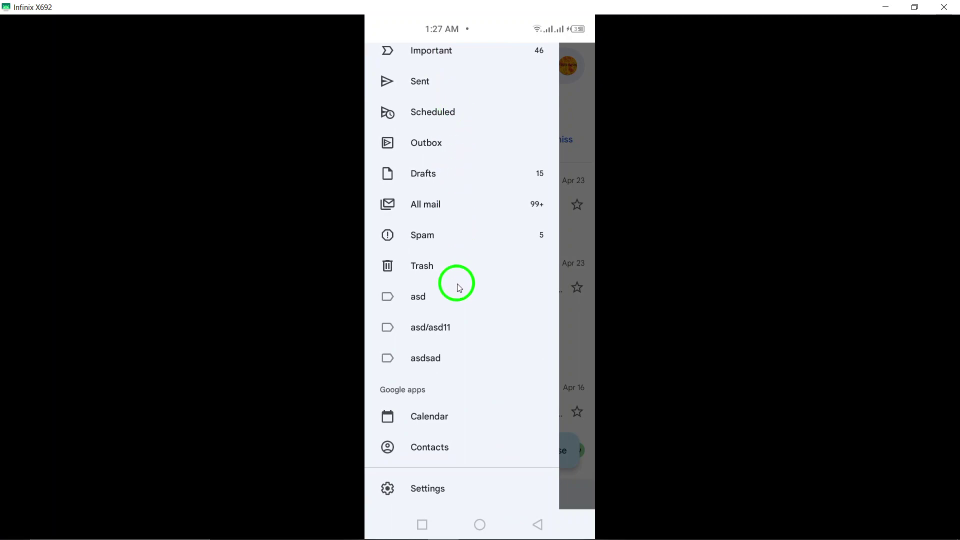
drag(458, 286, 459, 135)
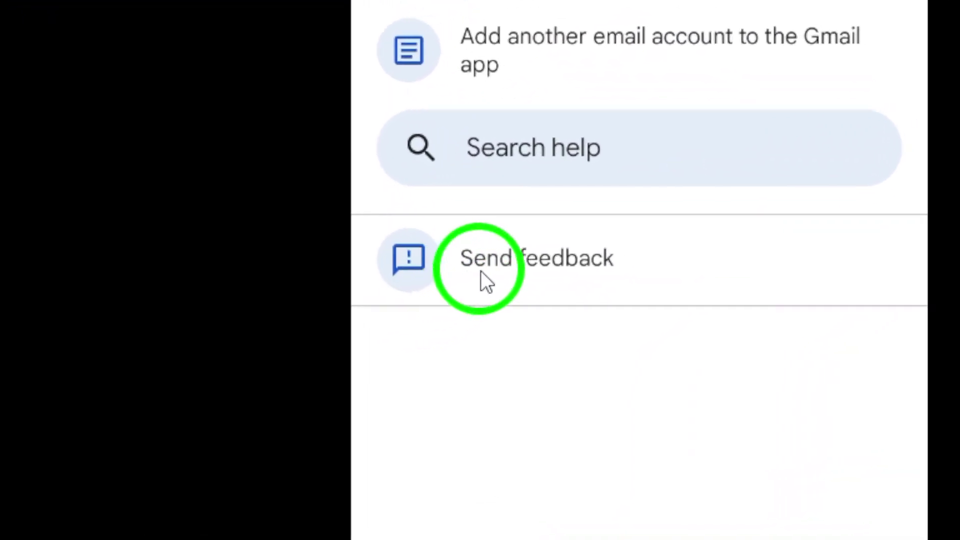
Step: Open the Send feedback to Google panel and screenshot it from quick settings
click(521, 271)
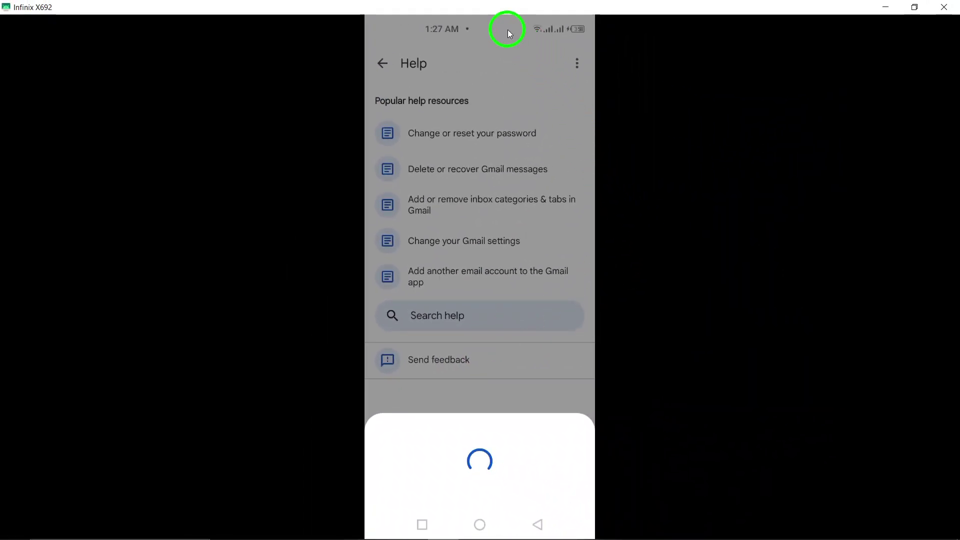
drag(508, 30, 502, 293)
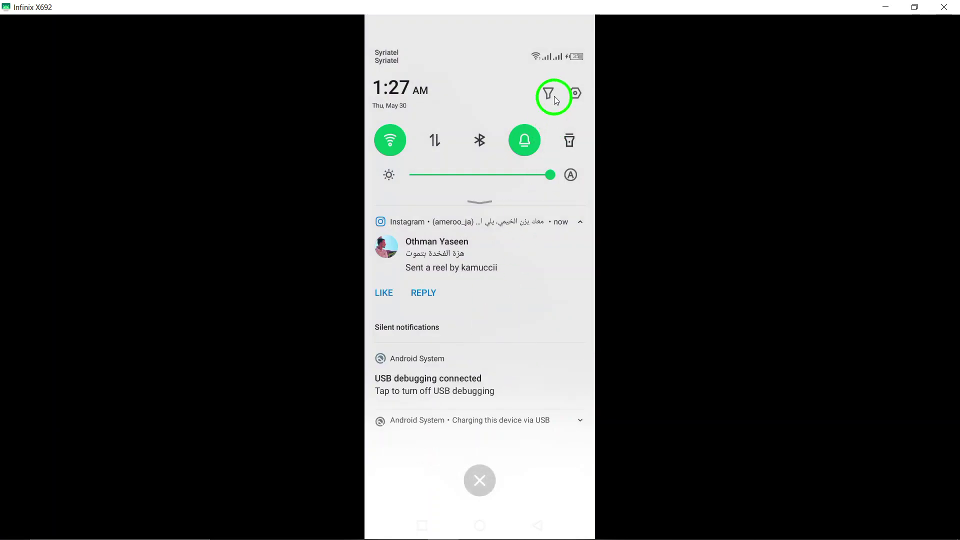
drag(552, 98, 539, 345)
click(570, 275)
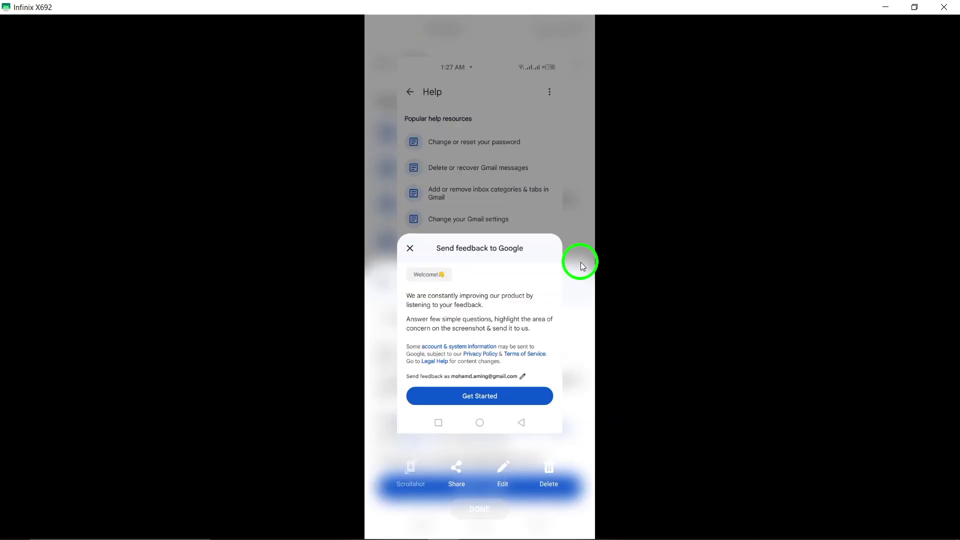
Step: Dismiss the screenshot preview, then close and discard the feedback form
click(480, 510)
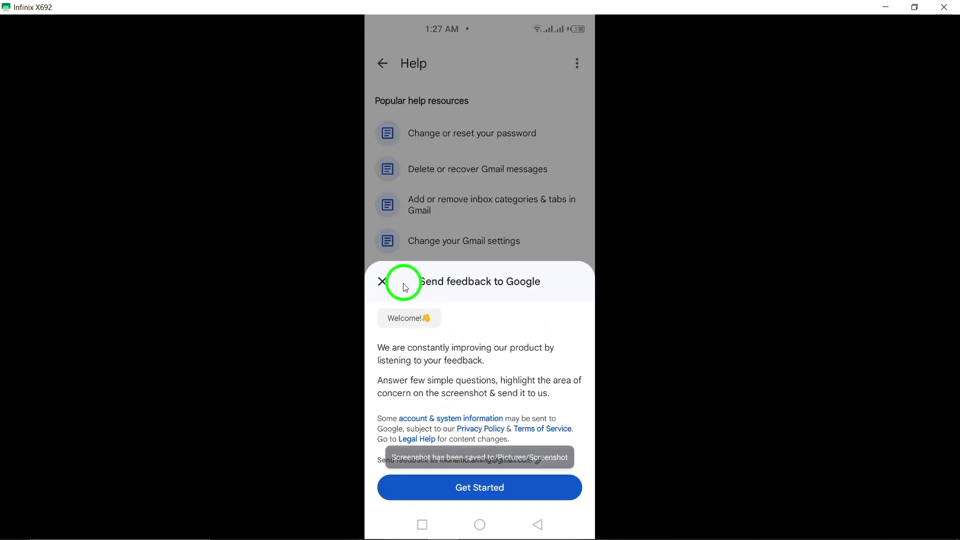
click(384, 281)
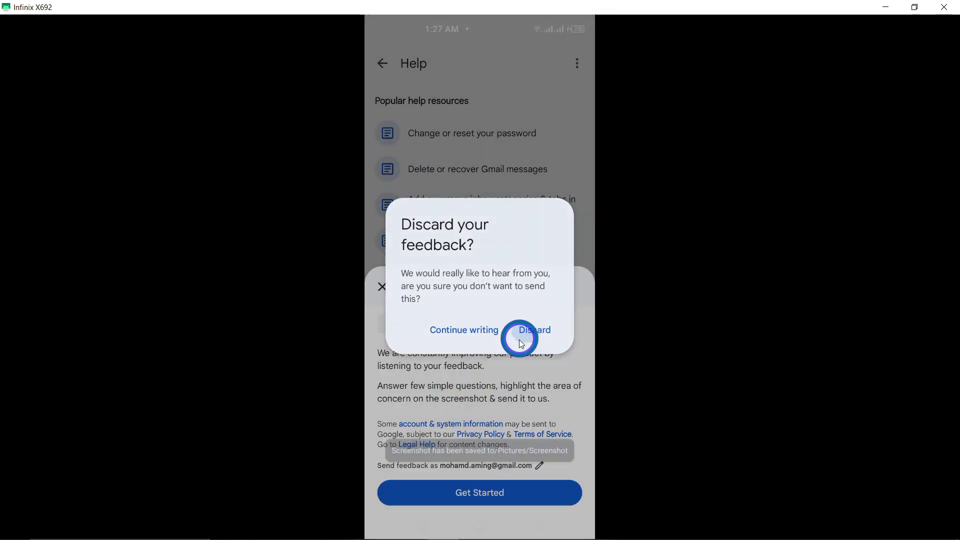
click(525, 331)
Step: Swipe Gmail out of recent apps and clear the Instagram notification from the shade
click(423, 523)
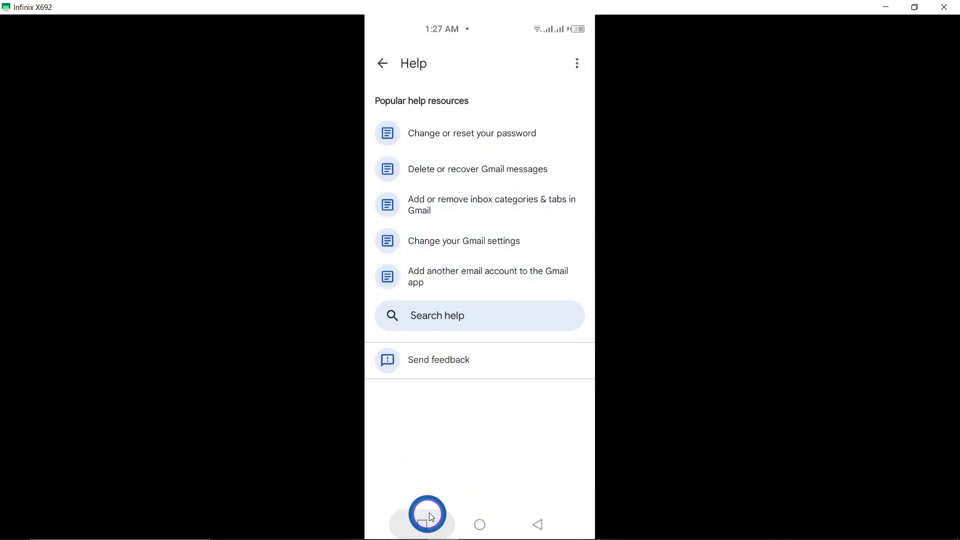
drag(481, 248, 475, 66)
drag(478, 23, 473, 237)
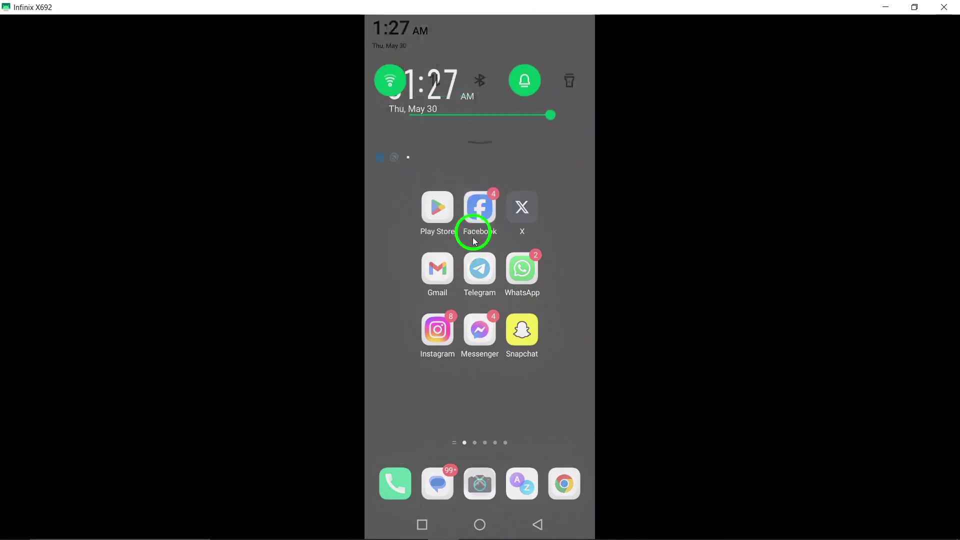
drag(450, 269, 570, 271)
drag(539, 374, 514, 184)
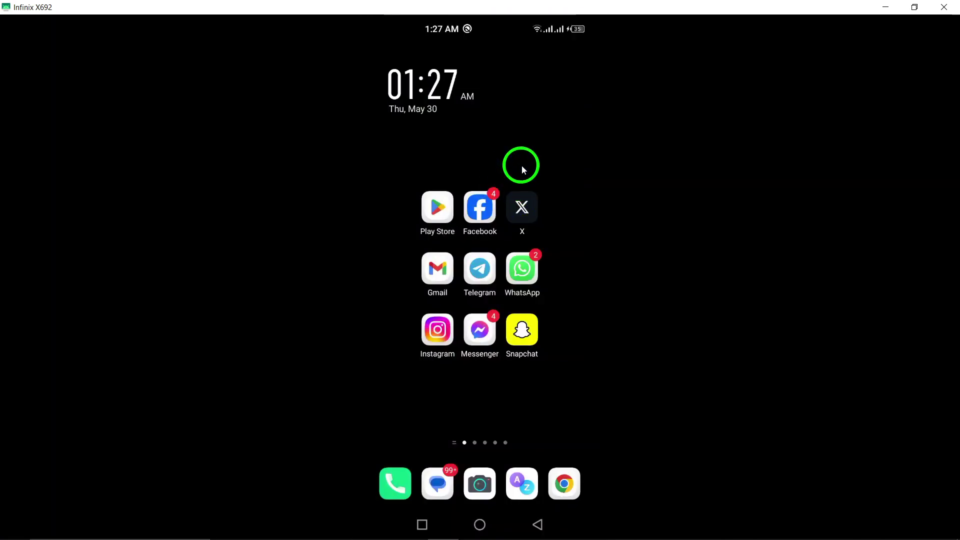